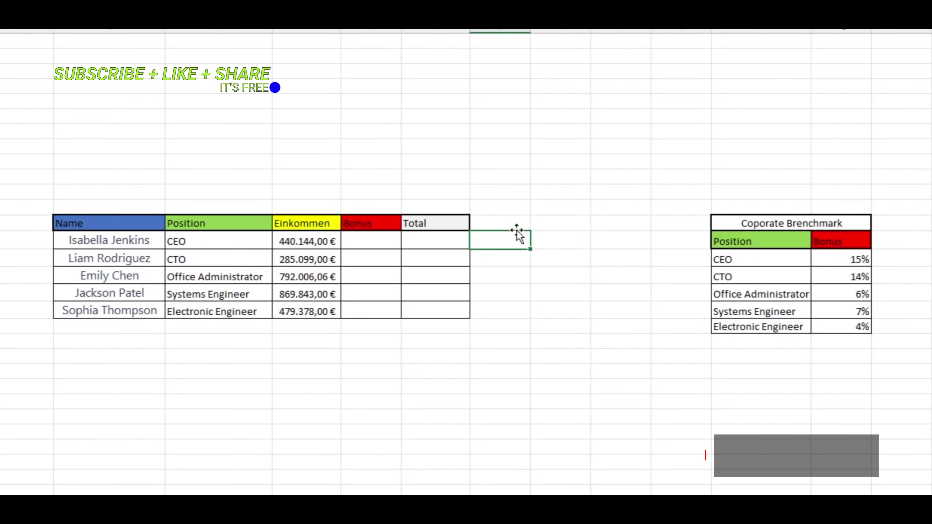
Step: Enter =SVERWEIS(H14;$P$15:$Q$19;2;FALSCH) in J14 so the CEO's bonus looks up 0,15
click(370, 241)
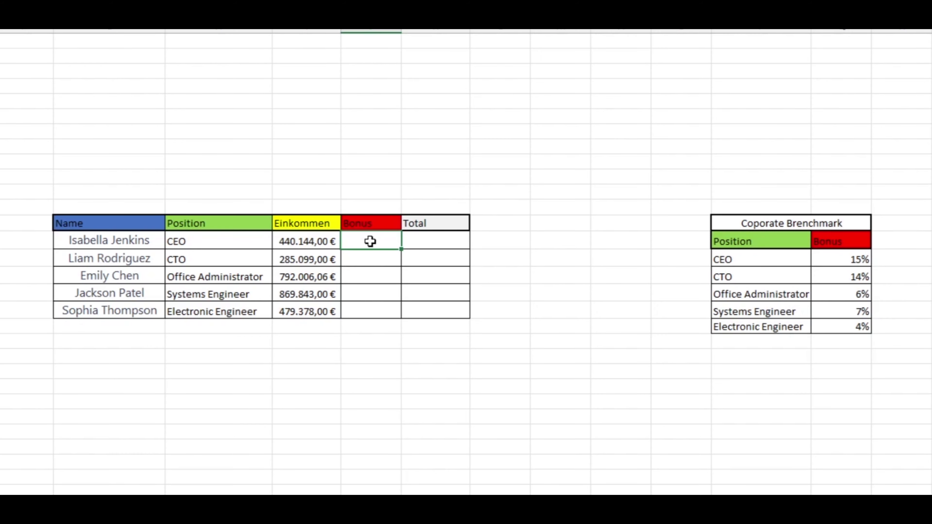
text(=)
text(s)
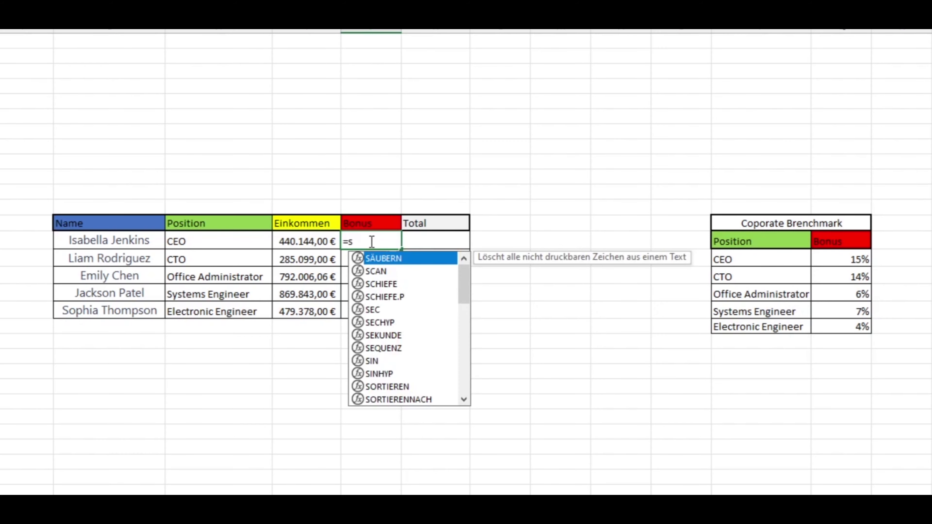
text(verweis()
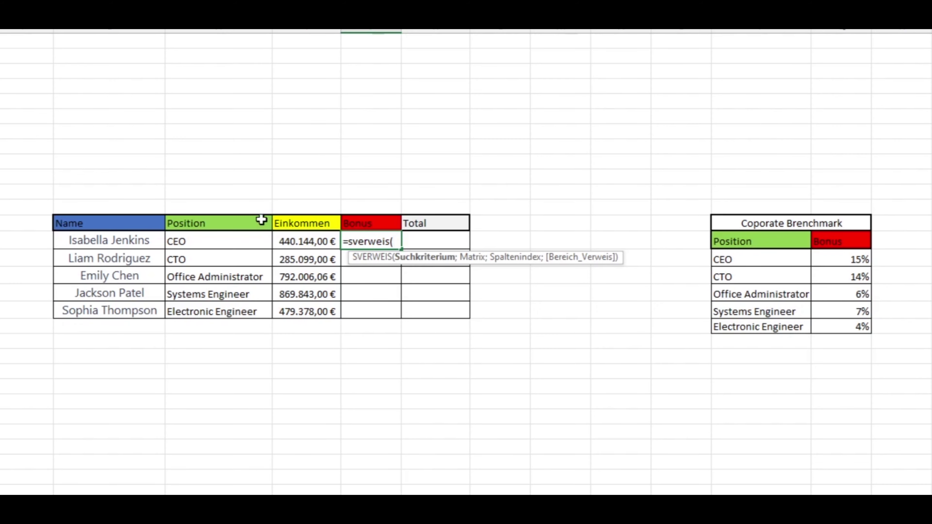
click(244, 241)
text(;)
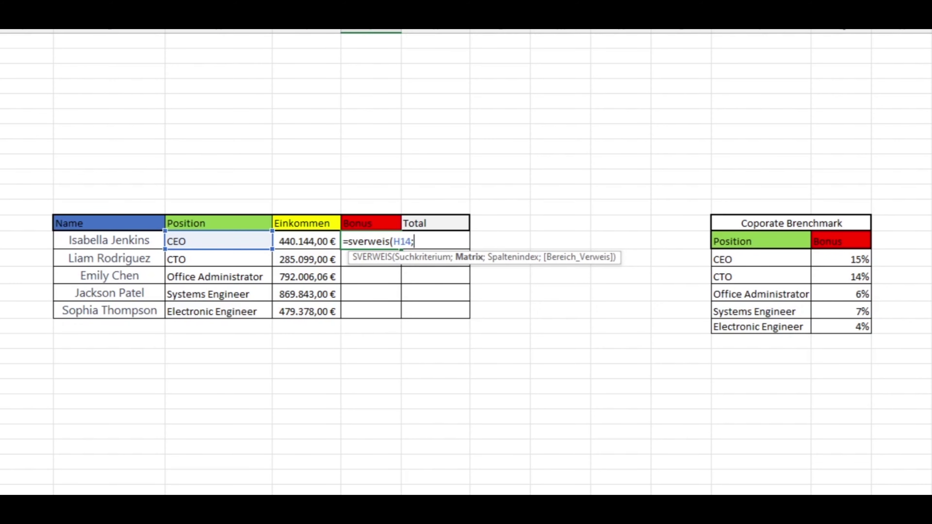
click(844, 327)
drag(844, 326, 775, 263)
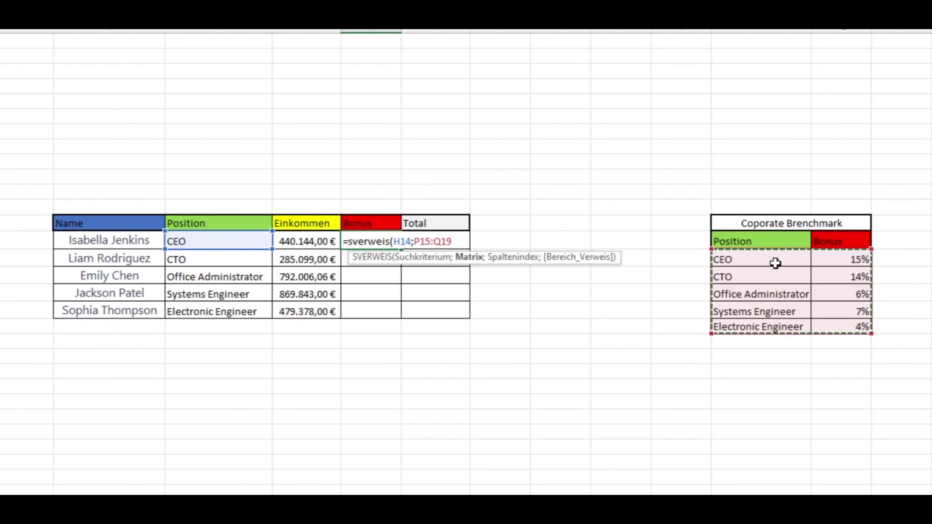
key(F4)
text($Q$19;)
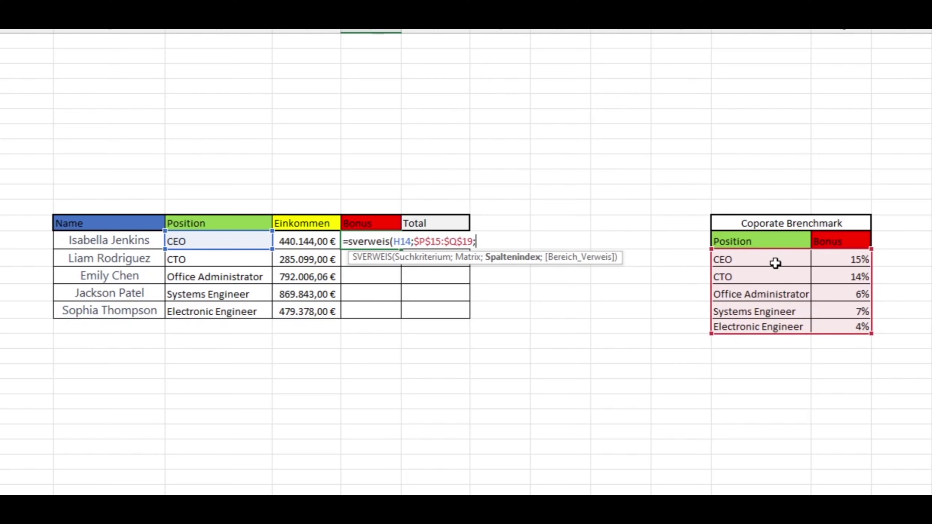
text(2)
text(;)
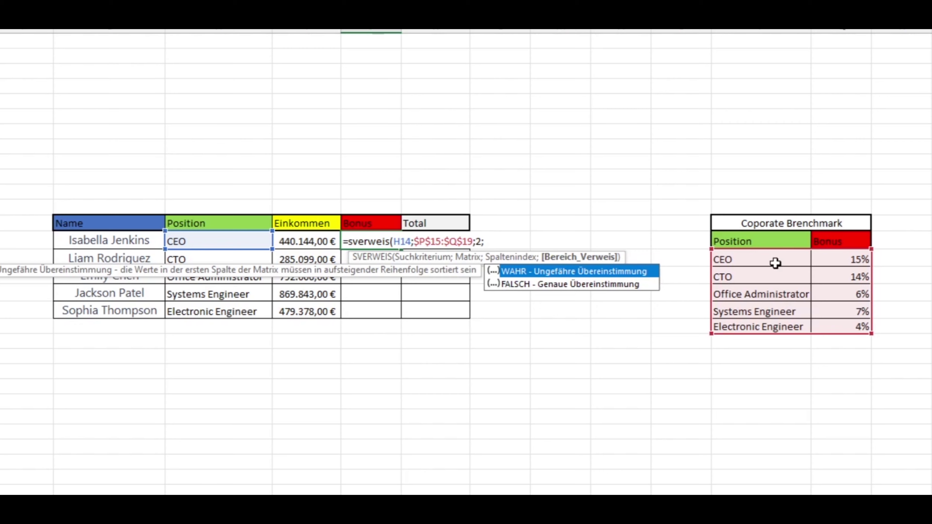
text(falsch))
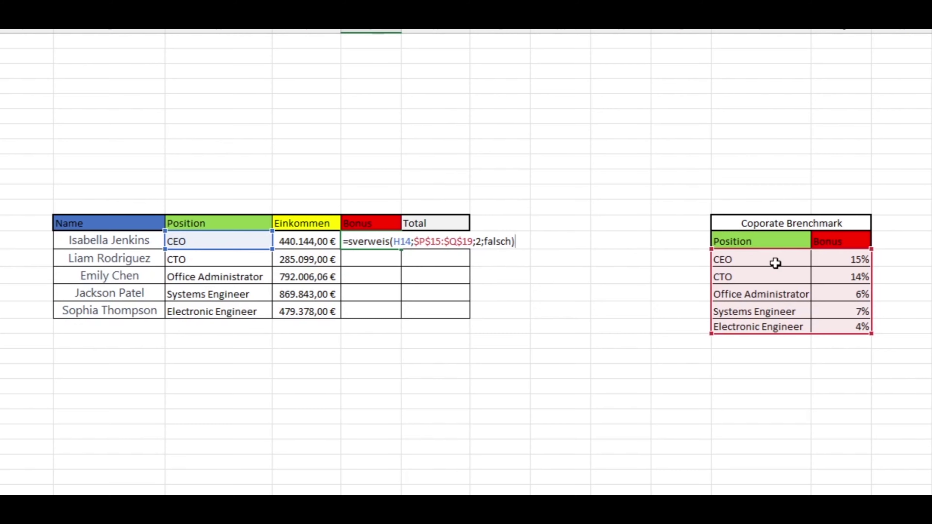
key(Return)
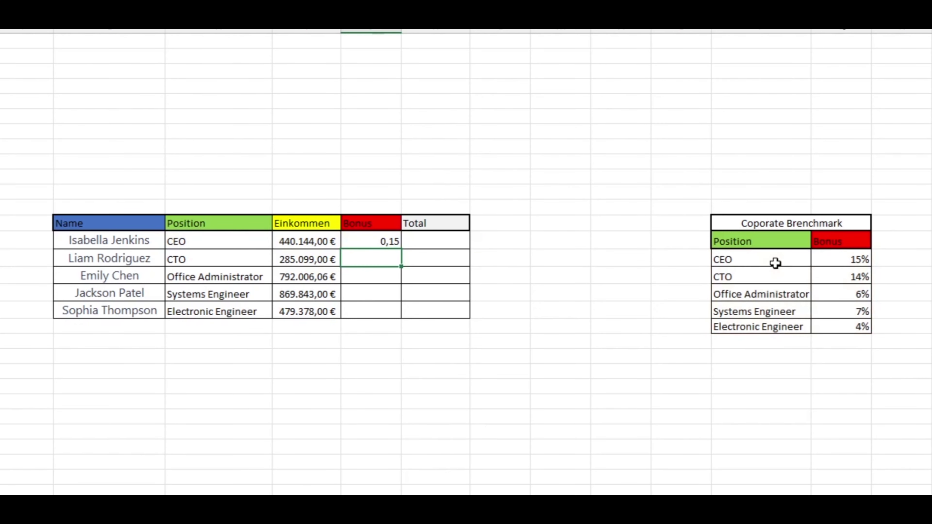
Step: Format J14 as a percentage and fill it down the Bonus column: 15%, 14%, 6%, 7%, 4%
click(362, 239)
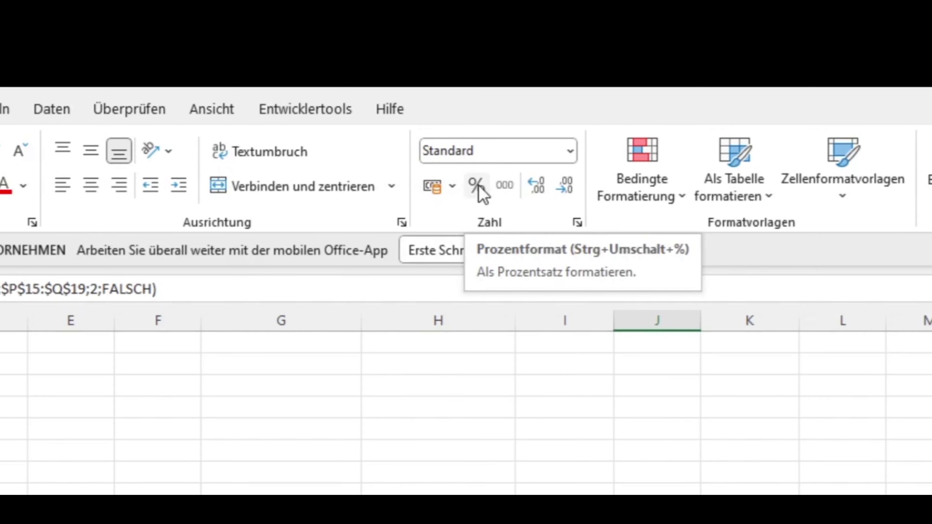
click(477, 187)
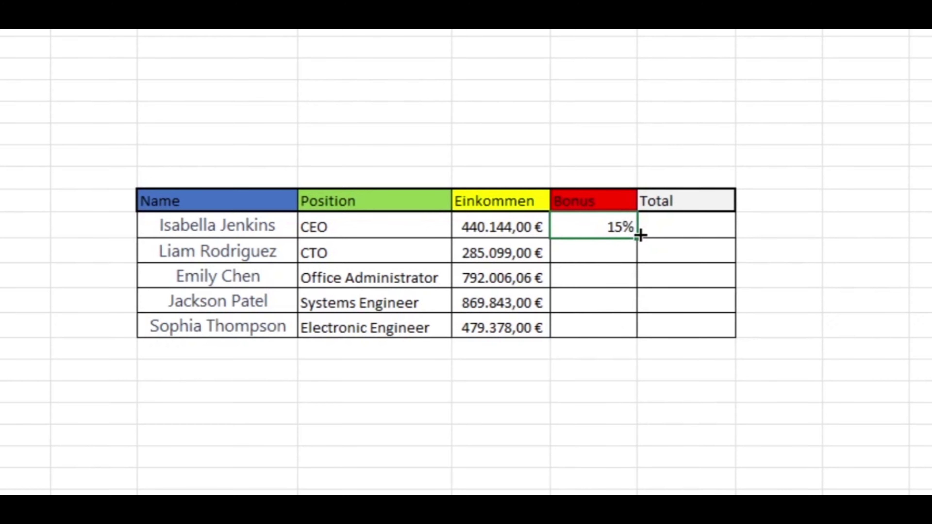
double_click(641, 235)
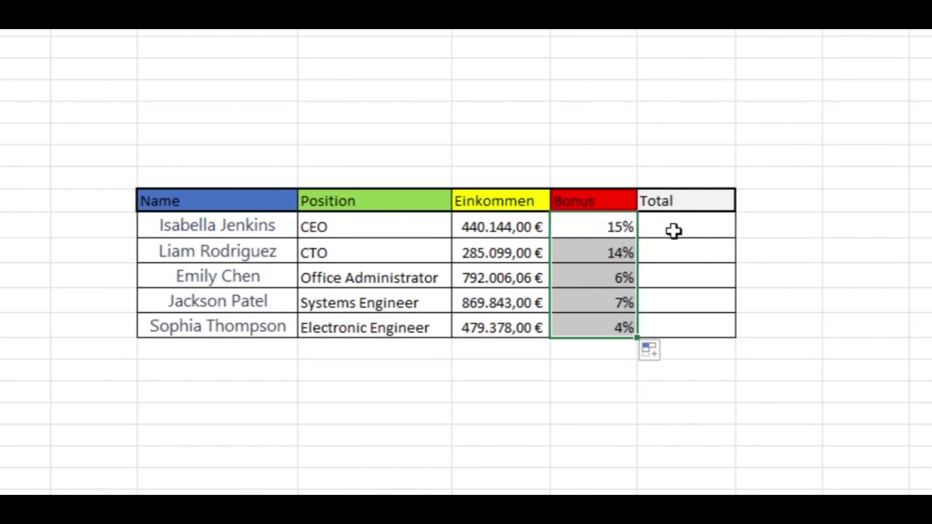
click(676, 222)
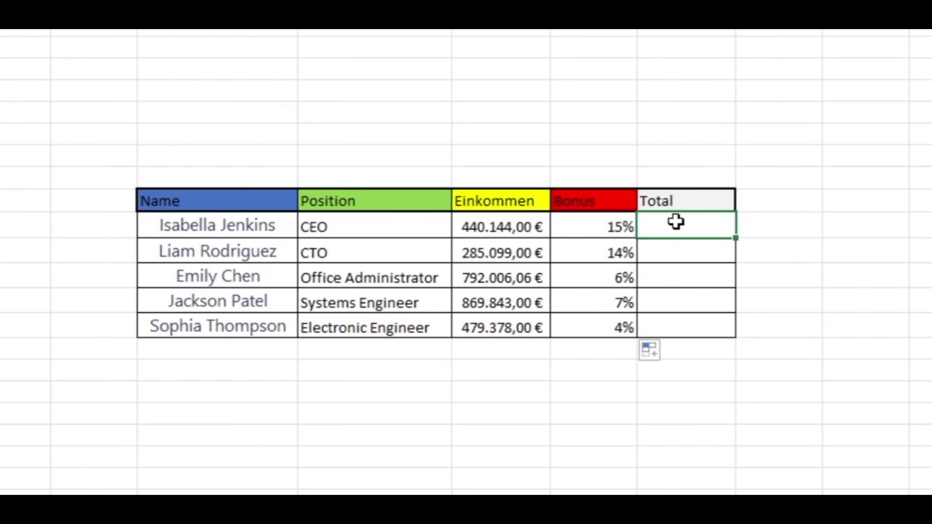
Step: Enter =I14*(J14+1) in K14, giving the CEO's total of 506.165,60 €
text(=)
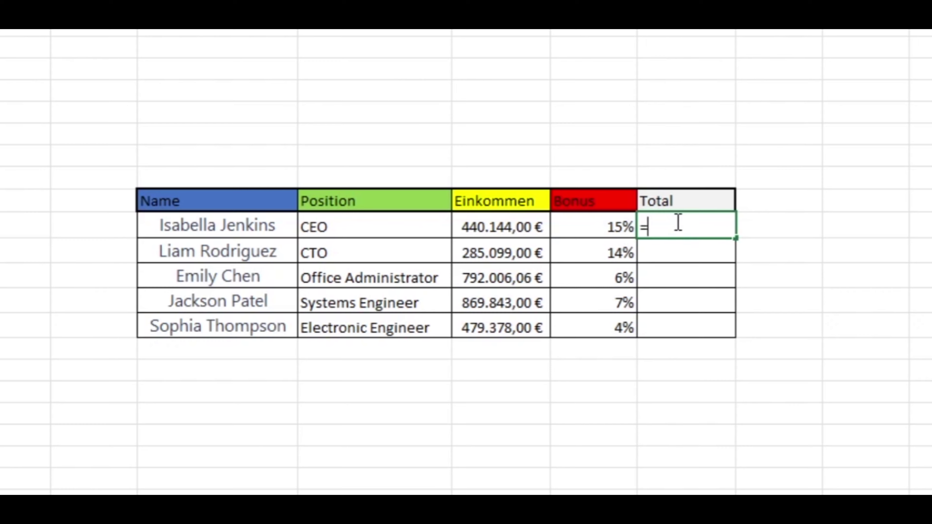
click(487, 229)
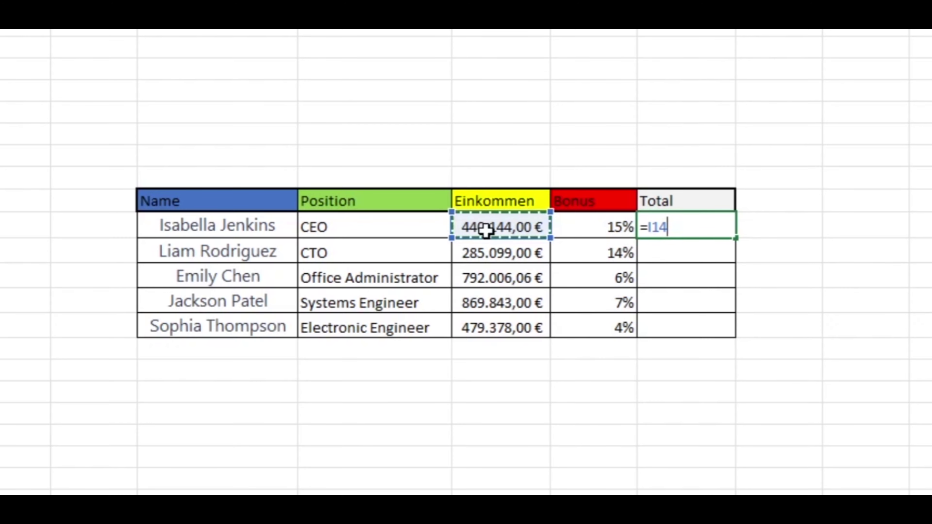
text(*)
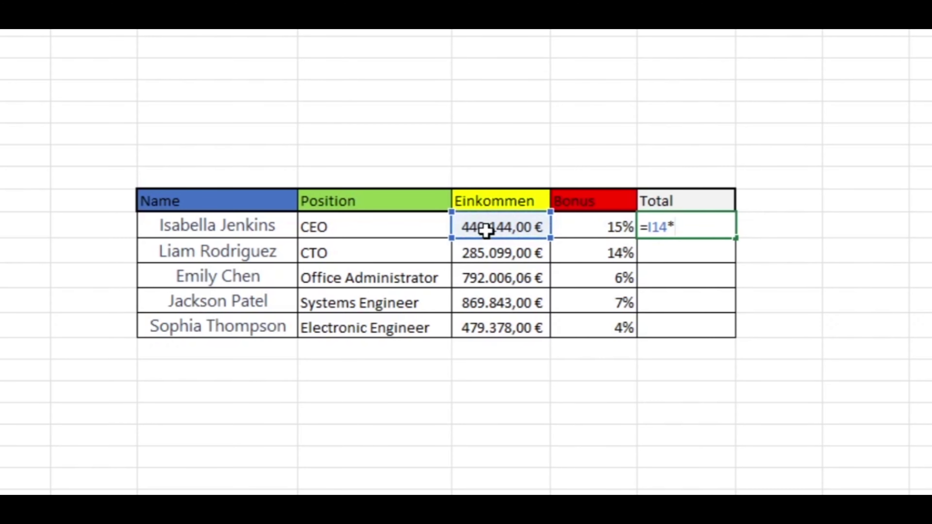
text(()
click(579, 227)
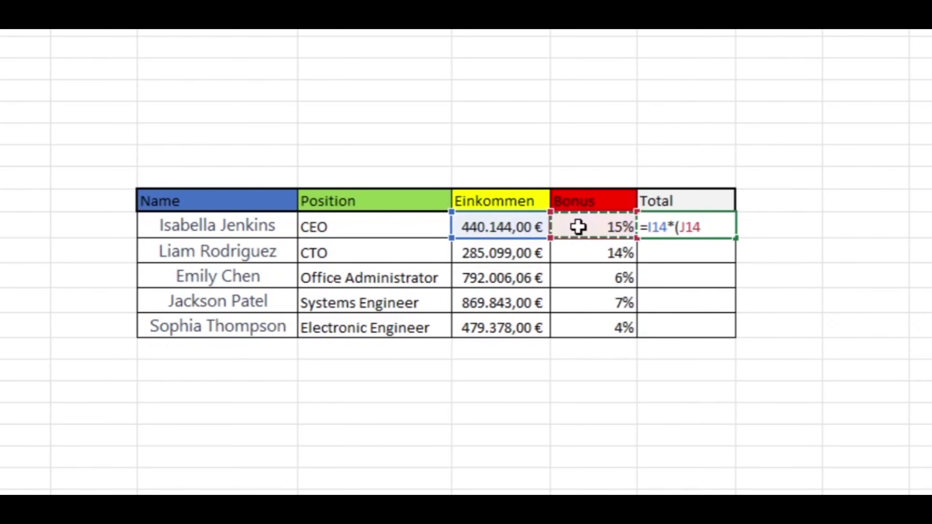
text(+)
text(1))
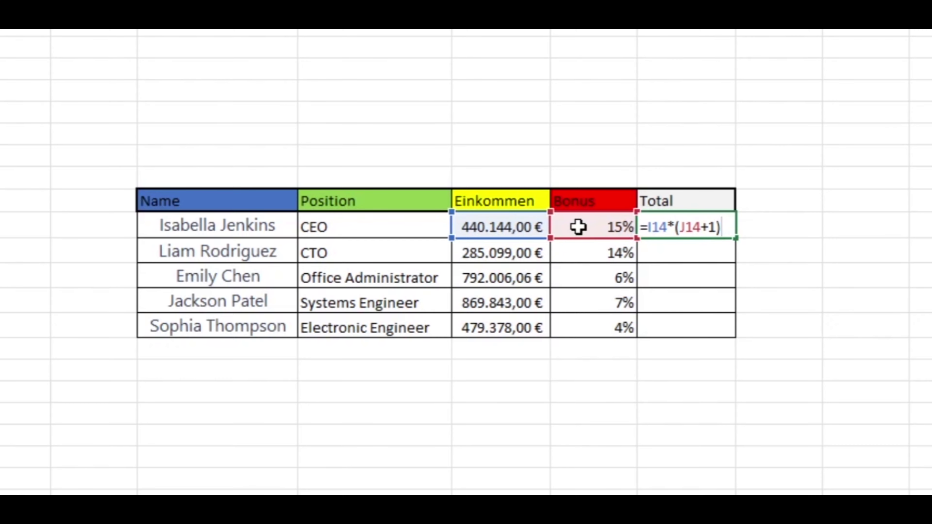
key(Return)
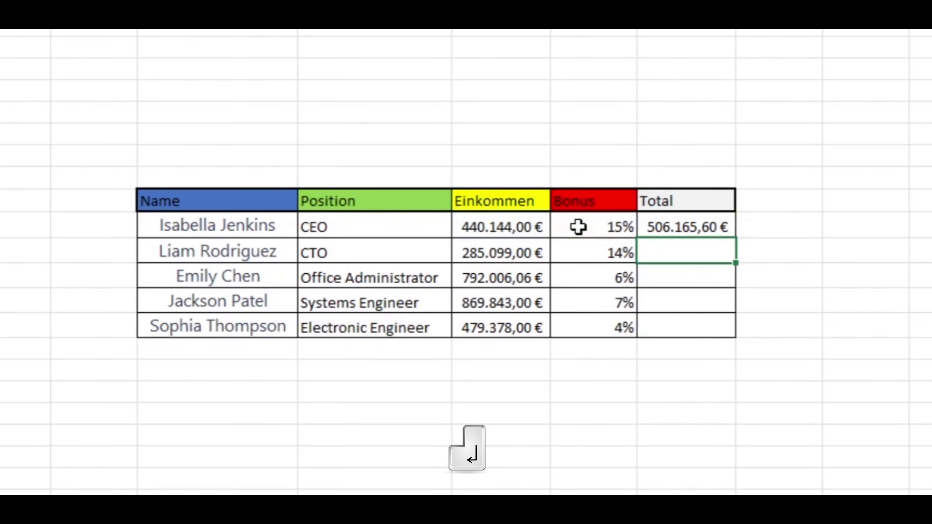
Step: Copy the Total formula down for every employee, ending at 498.553,12 €
click(721, 225)
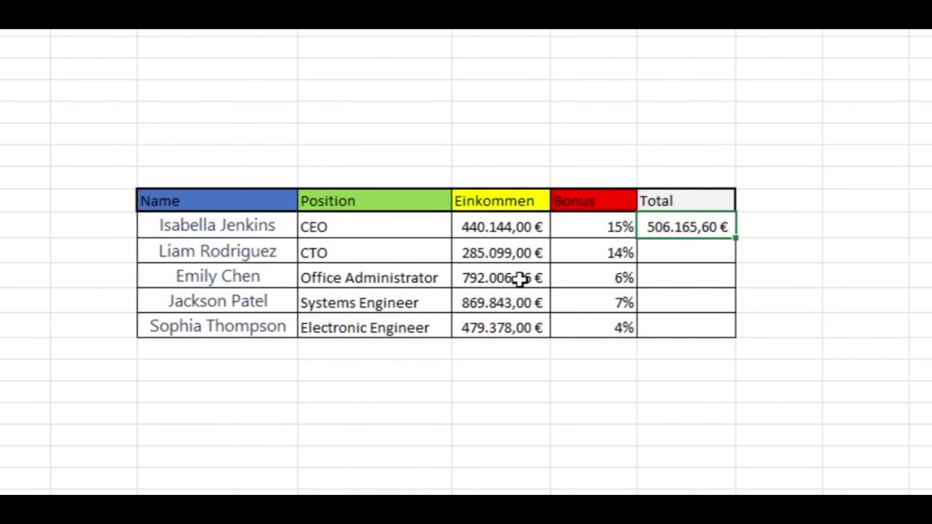
double_click(736, 241)
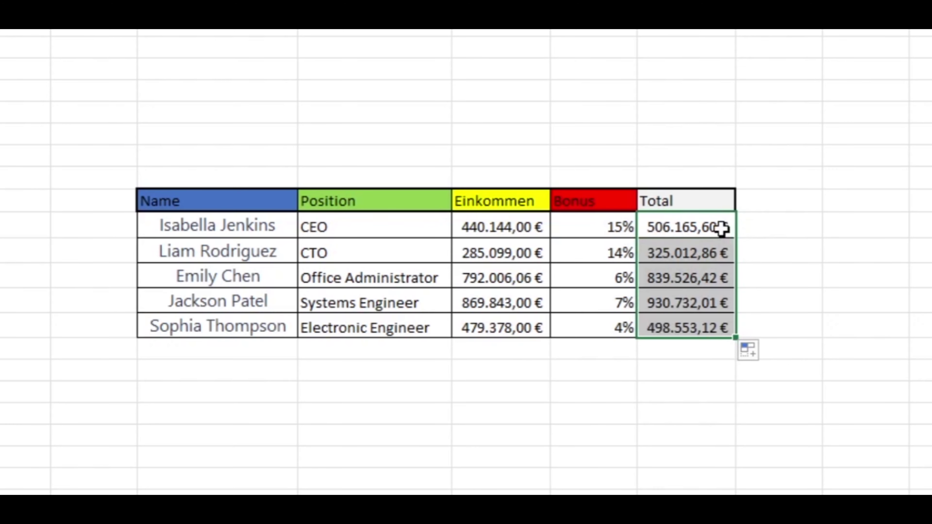
click(773, 255)
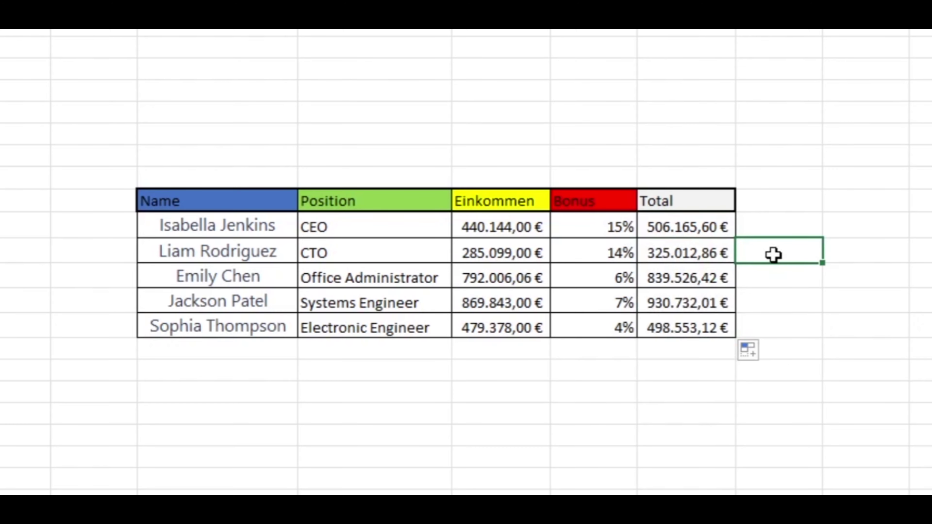